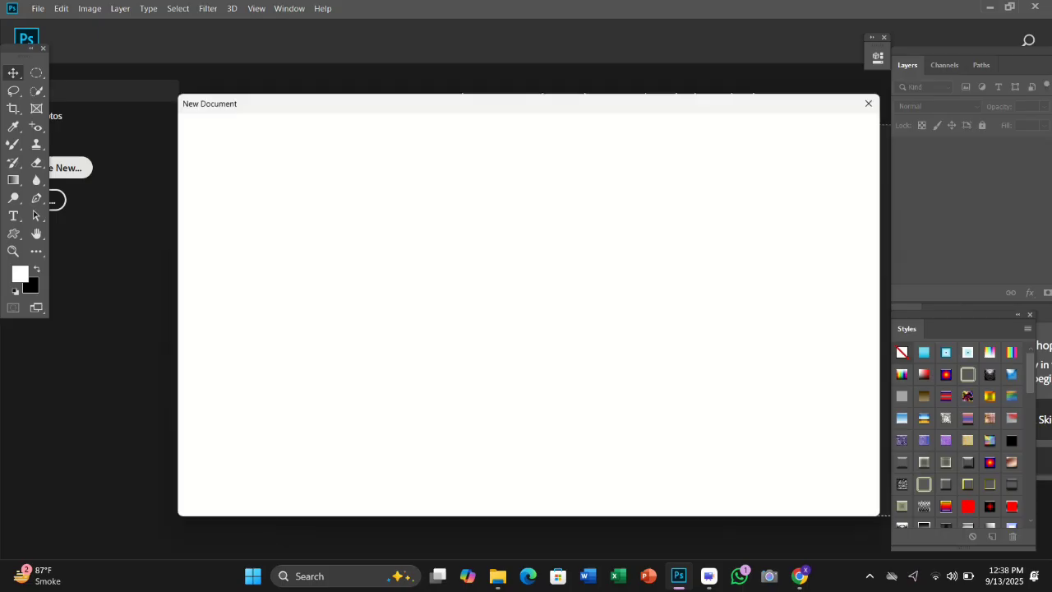
Finish creating the new blank document with a pale pink background.
{"action": "key", "text": "Escape"}
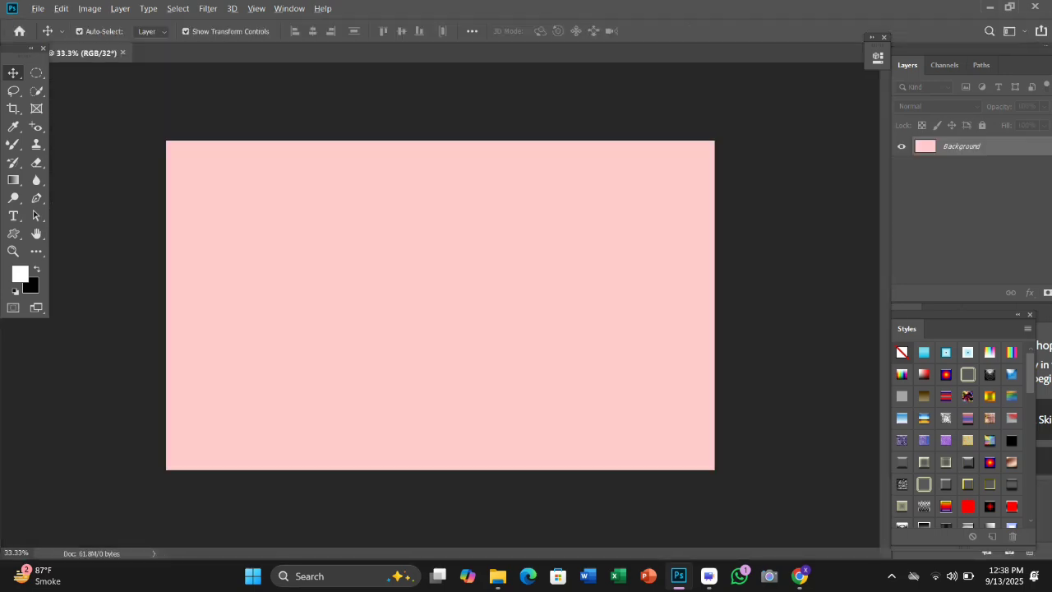
{"action": "scroll", "coordinate": [441, 304], "scroll_direction": "up", "scroll_amount": 3}
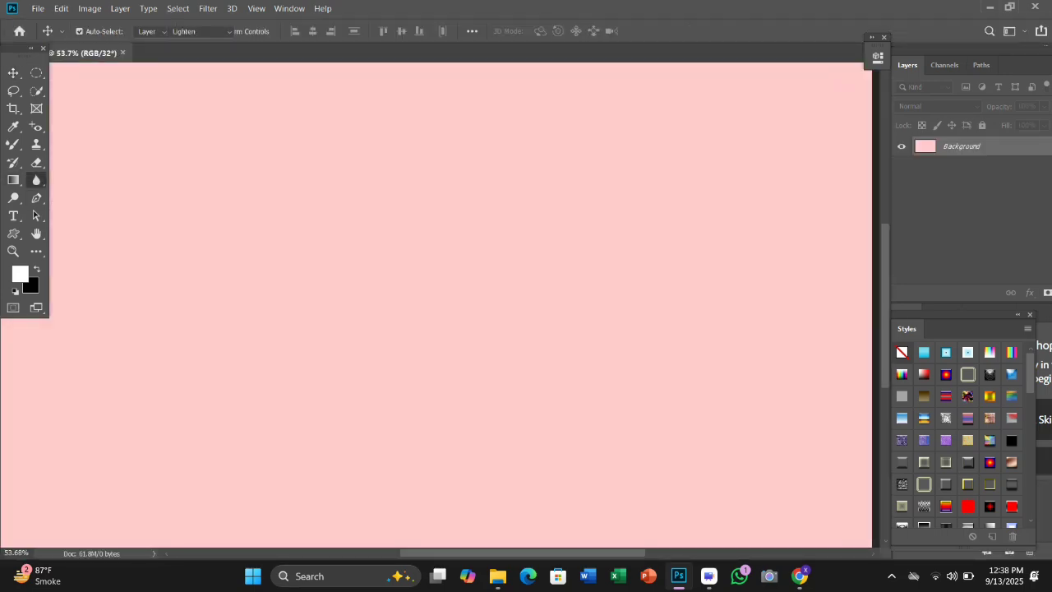
Fill the canvas with an orange preset angle gradient, with its centre moved further right.
{"action": "key", "text": "g"}
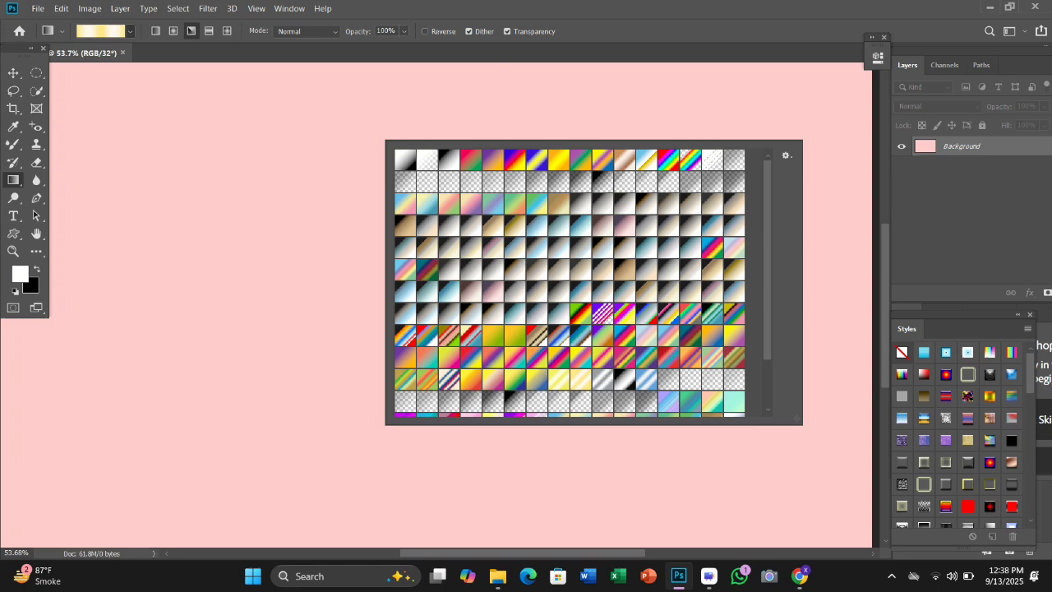
{"action": "left_click", "coordinate": [472, 380]}
{"action": "left_click_drag", "start_coordinate": [152, 209], "coordinate": [576, 543]}
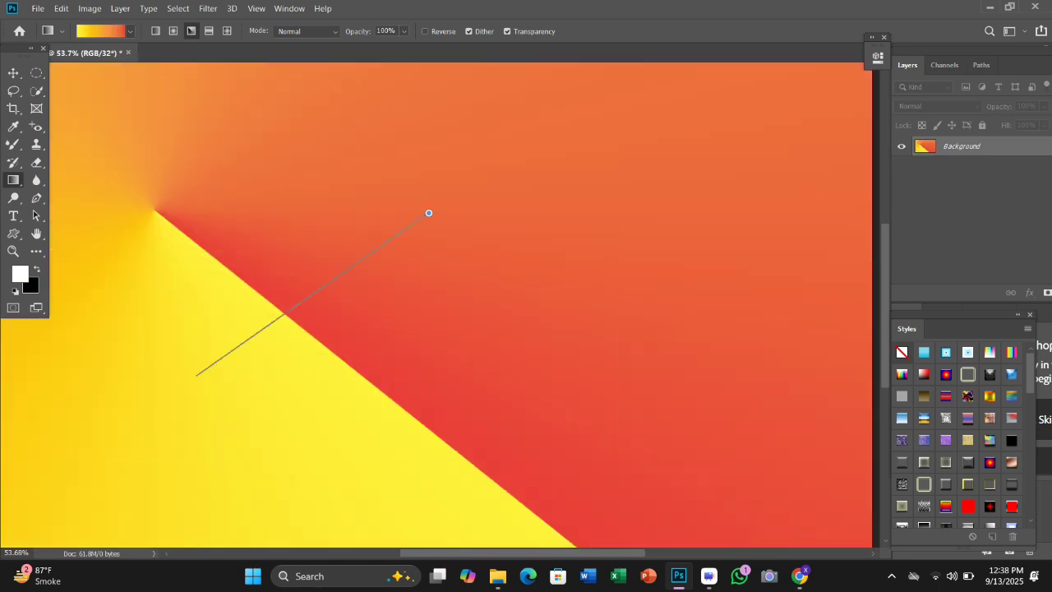
{"action": "left_click_drag", "start_coordinate": [428, 213], "coordinate": [196, 376]}
Draw the flower custom shape with a green outline across the canvas's left half.
{"action": "right_click", "coordinate": [13, 233]}
{"action": "left_click", "coordinate": [74, 271]}
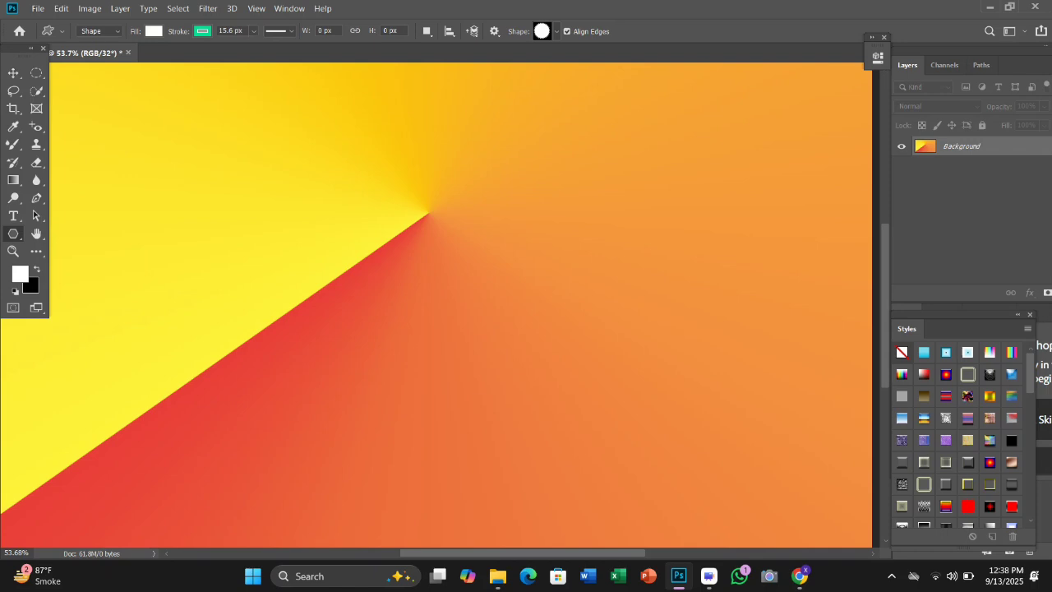
{"action": "right_click", "coordinate": [13, 233]}
{"action": "left_click", "coordinate": [79, 300]}
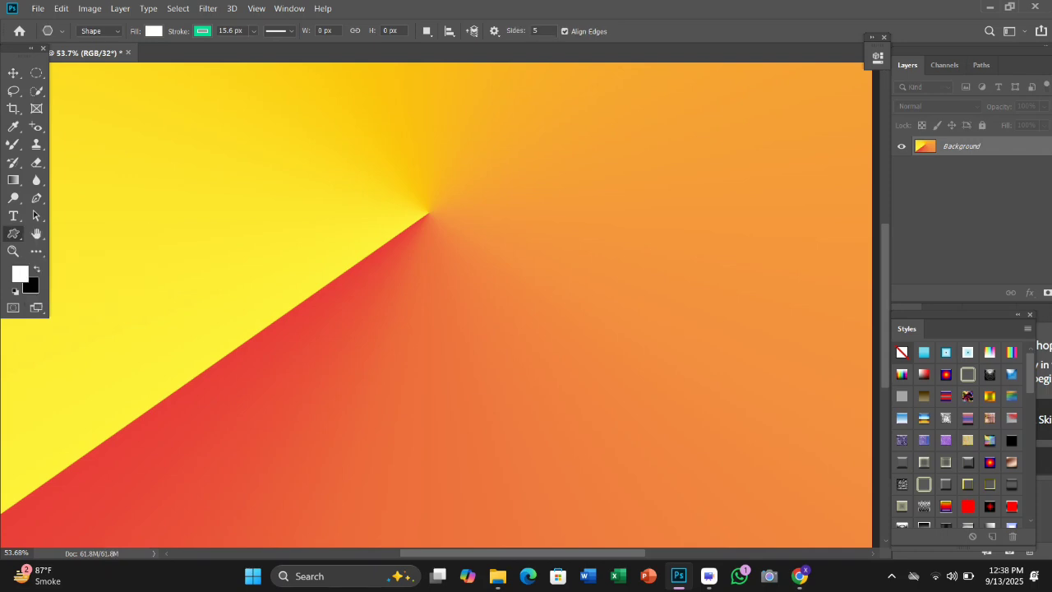
{"action": "left_click", "coordinate": [575, 362]}
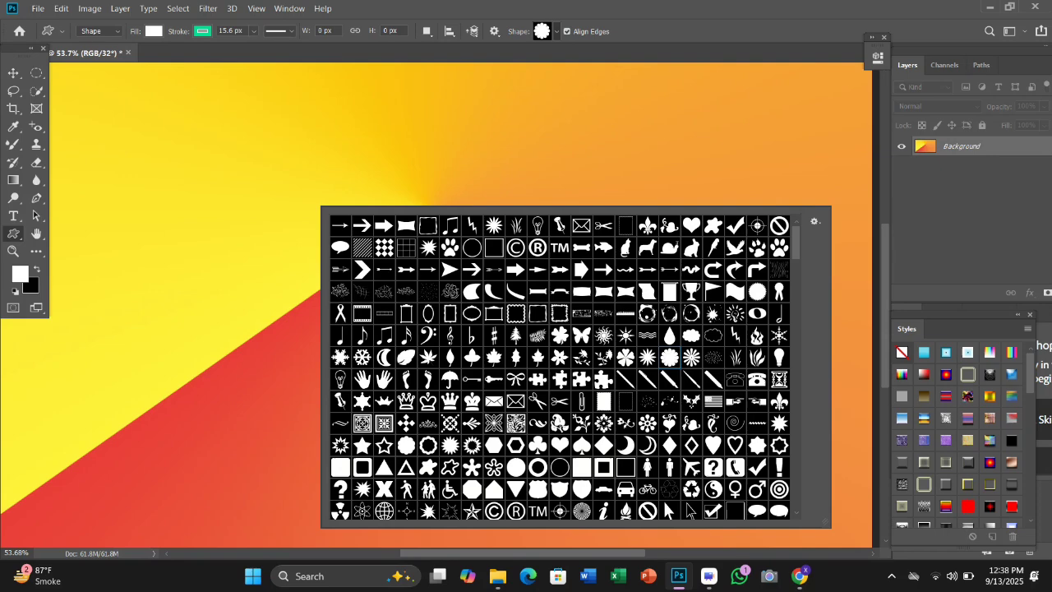
{"action": "left_click", "coordinate": [691, 511]}
{"action": "left_click_drag", "start_coordinate": [182, 86], "coordinate": [492, 483]}
Place the clownfish photo into the document as an embedded image.
{"action": "key", "text": "alt+f"}
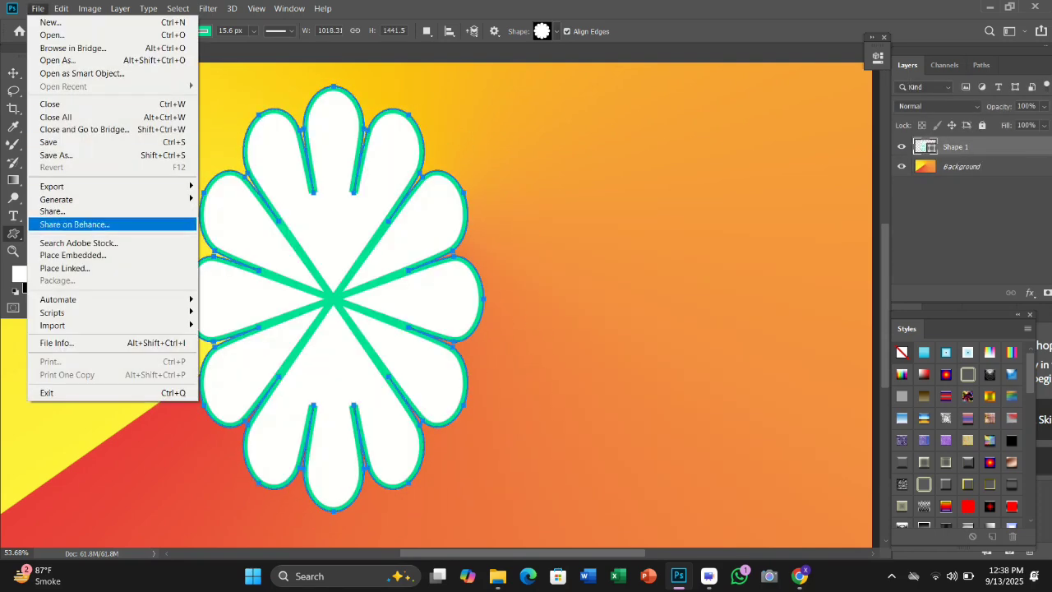
{"action": "left_click", "coordinate": [72, 255]}
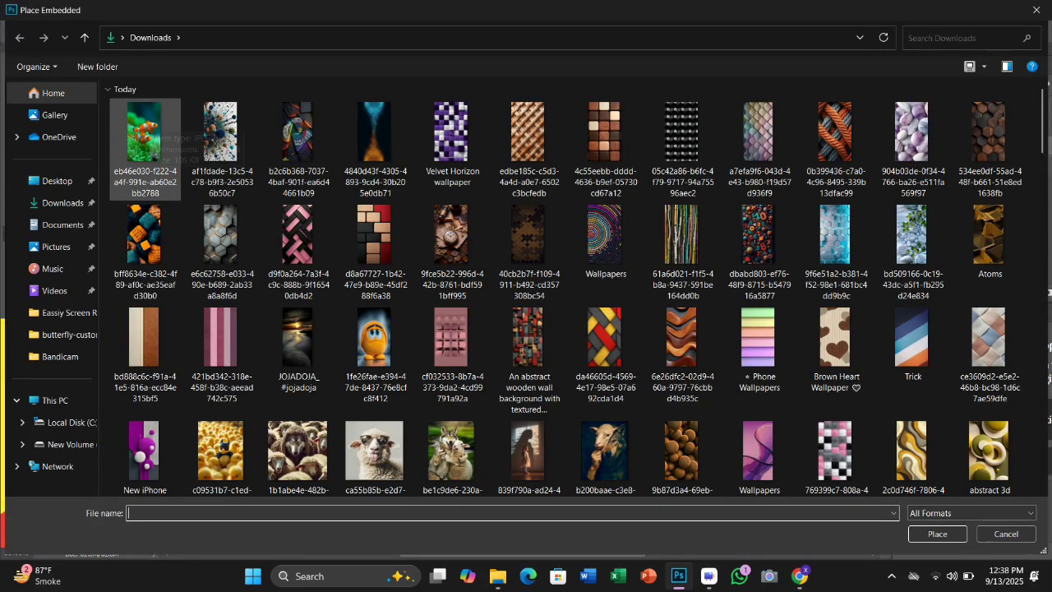
{"action": "double_click", "coordinate": [145, 140]}
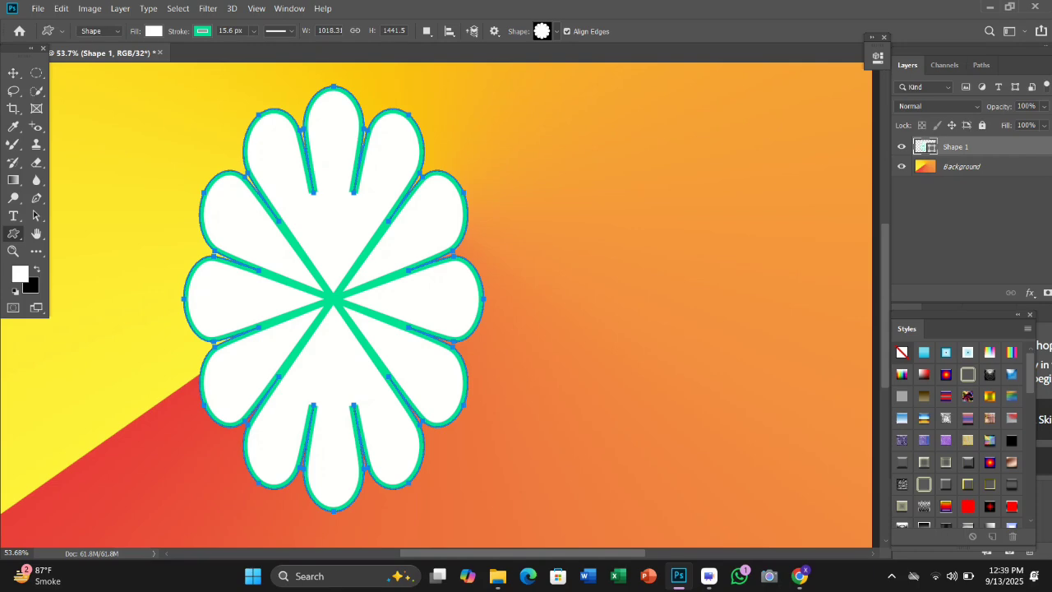
Move the clownfish over the flower, enlarge it slightly, and clip it to the flower shape.
{"action": "mouse_move", "coordinate": [436, 301]}
{"action": "left_mouse_down"}
{"action": "mouse_move", "coordinate": [283, 279]}
{"action": "mouse_move", "coordinate": [321, 294]}
{"action": "left_mouse_up"}
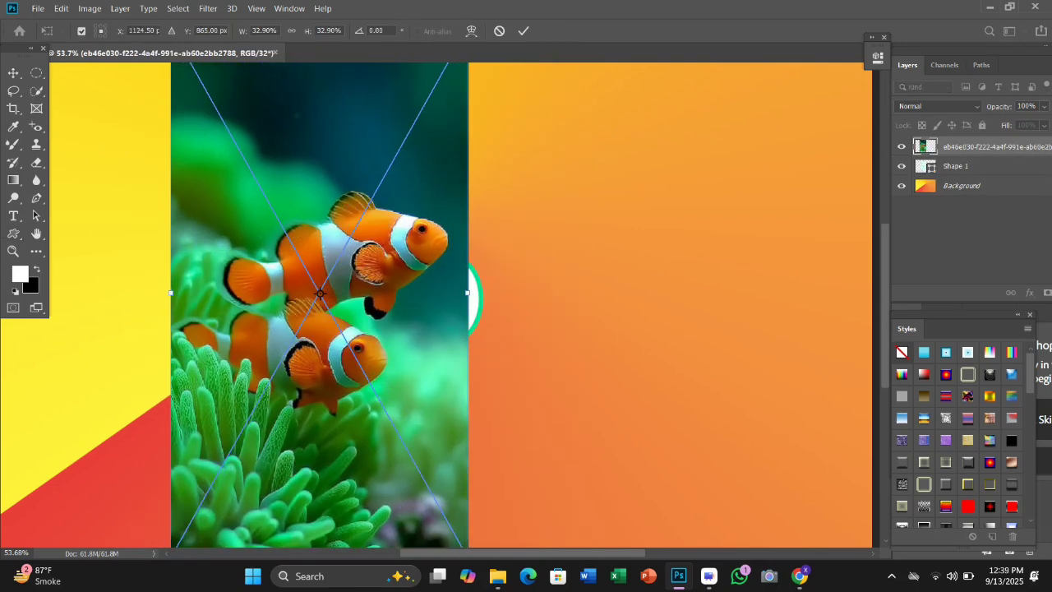
{"action": "left_click_drag", "start_coordinate": [468, 293], "coordinate": [500, 293]}
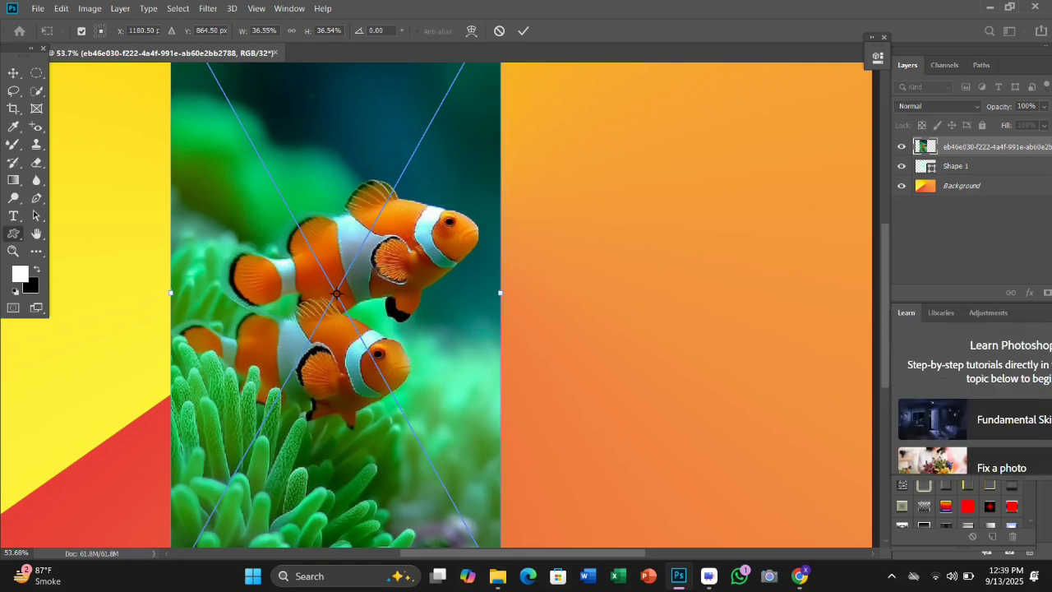
{"action": "key", "text": "Return"}
{"action": "right_click", "coordinate": [986, 146]}
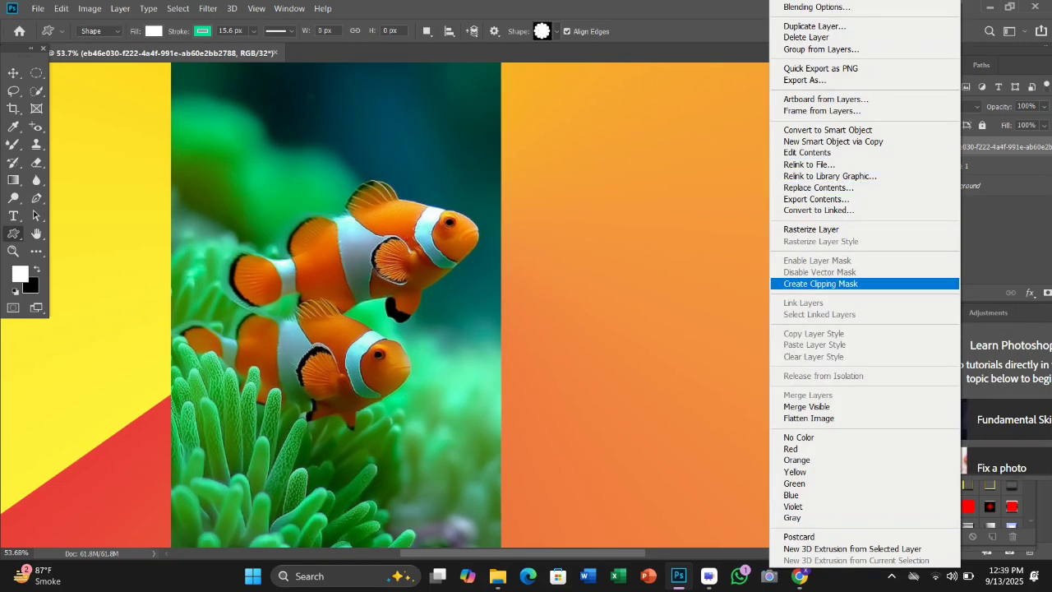
{"action": "left_click", "coordinate": [820, 284]}
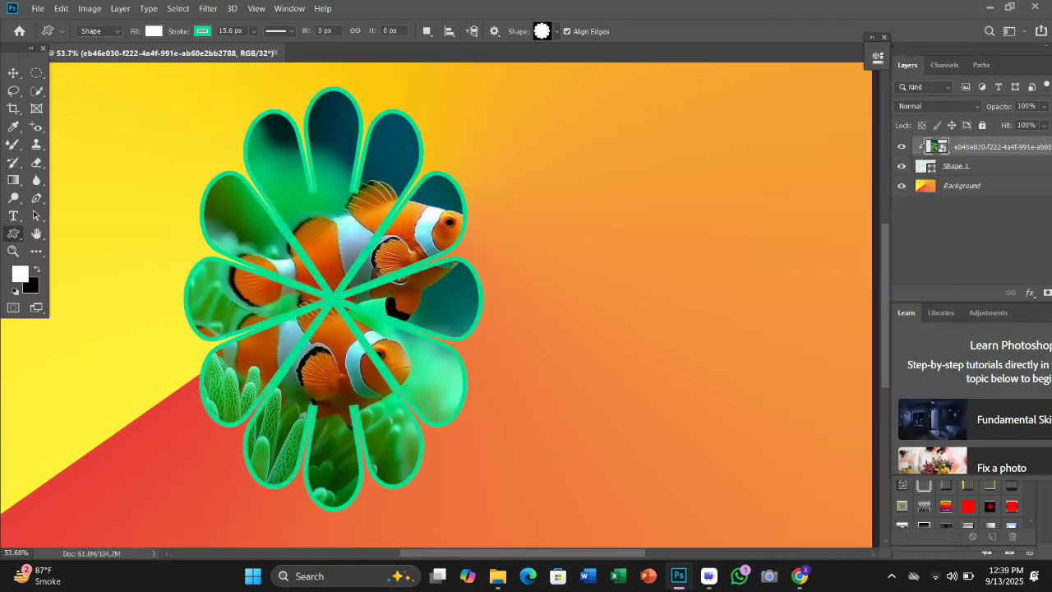